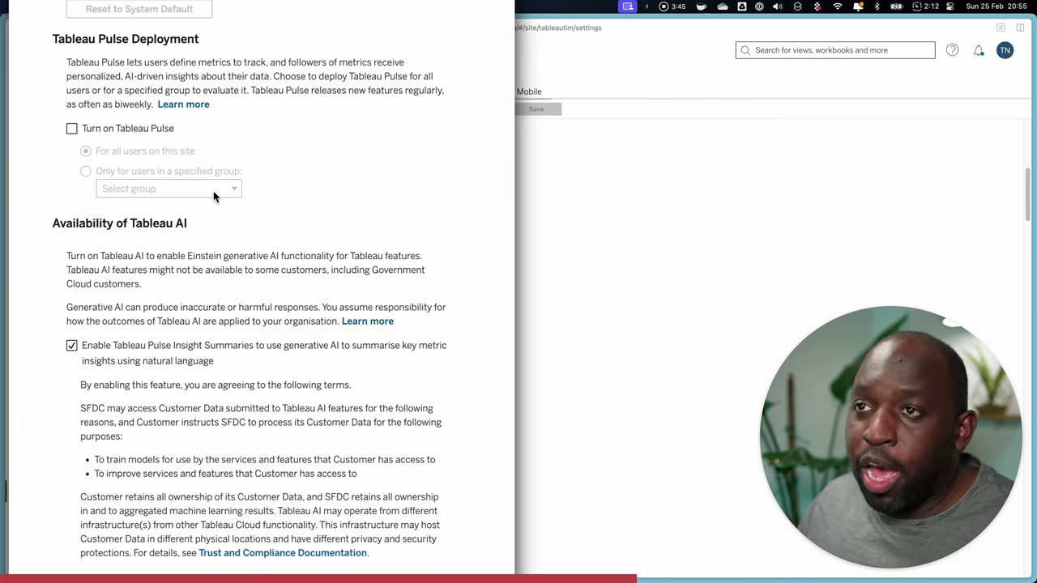
Outline the Tableau Pulse Deployment section with a rectangle, clear the annotation, and turn on Tableau Pulse.
{"action": "mouse_move", "coordinate": [30, 12]}
{"action": "left_mouse_down"}
{"action": "mouse_move", "coordinate": [271, 144]}
{"action": "mouse_move", "coordinate": [454, 197]}
{"action": "mouse_move", "coordinate": [499, 198]}
{"action": "left_mouse_up"}
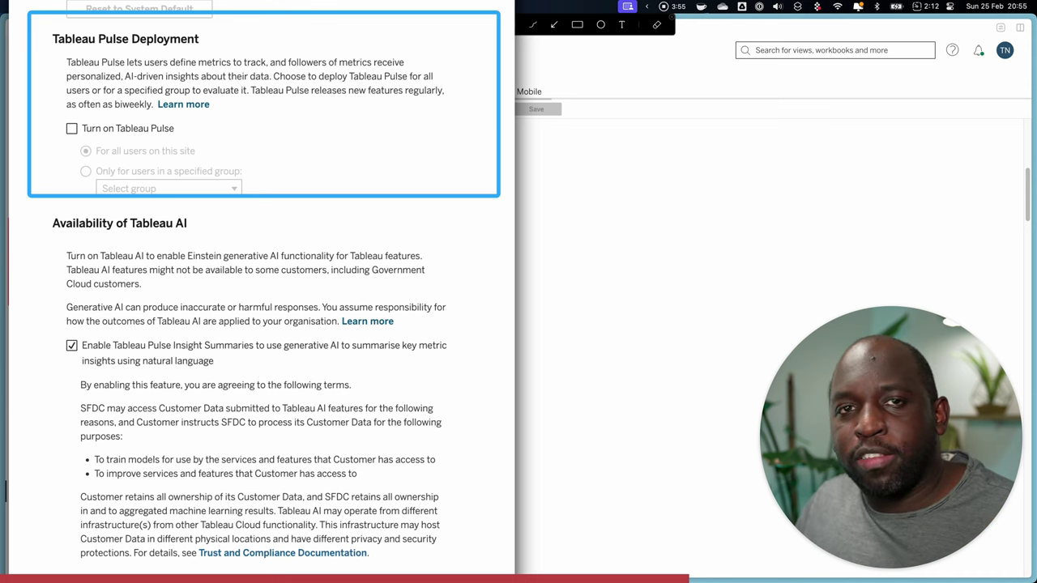
{"action": "left_click", "coordinate": [72, 131]}
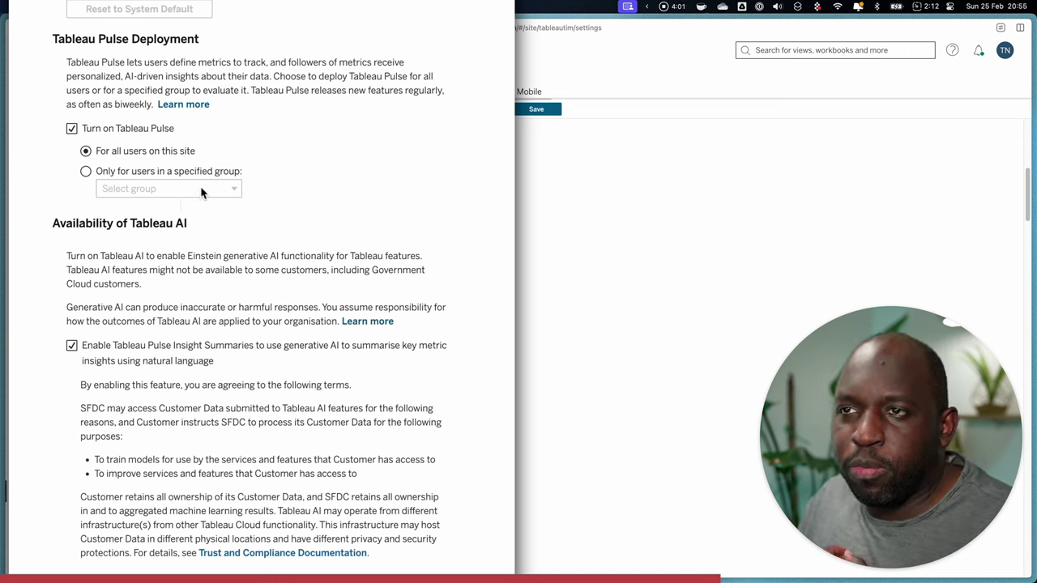
{"action": "left_click", "coordinate": [190, 175]}
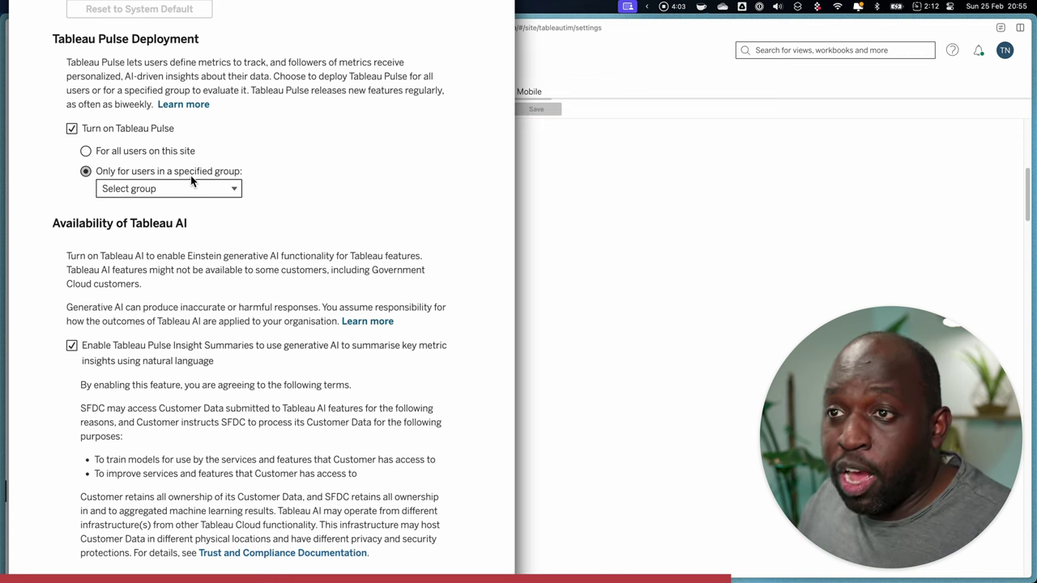
{"action": "left_click", "coordinate": [199, 188]}
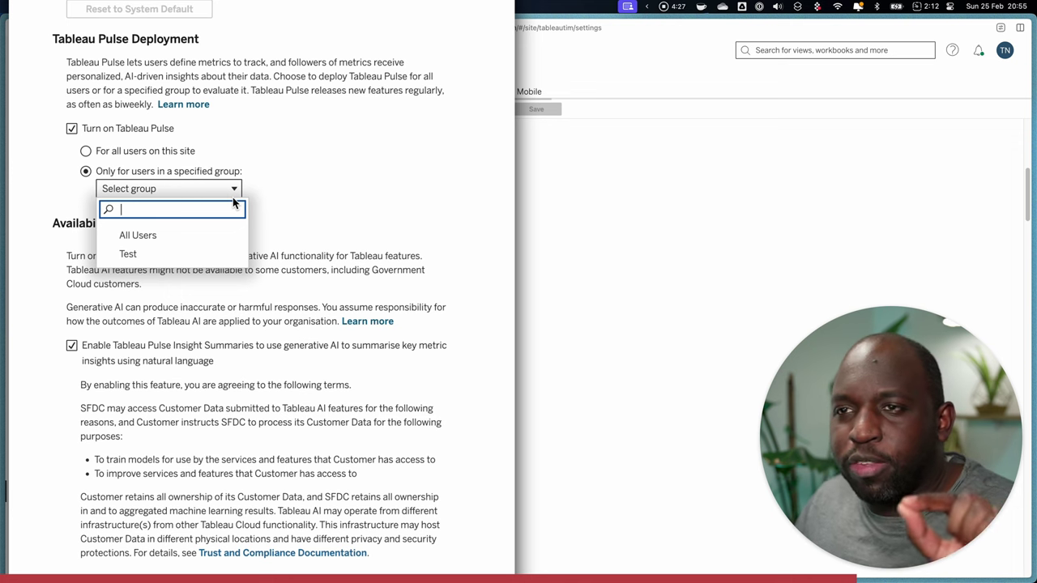
{"action": "key", "text": "ctrl+super+a"}
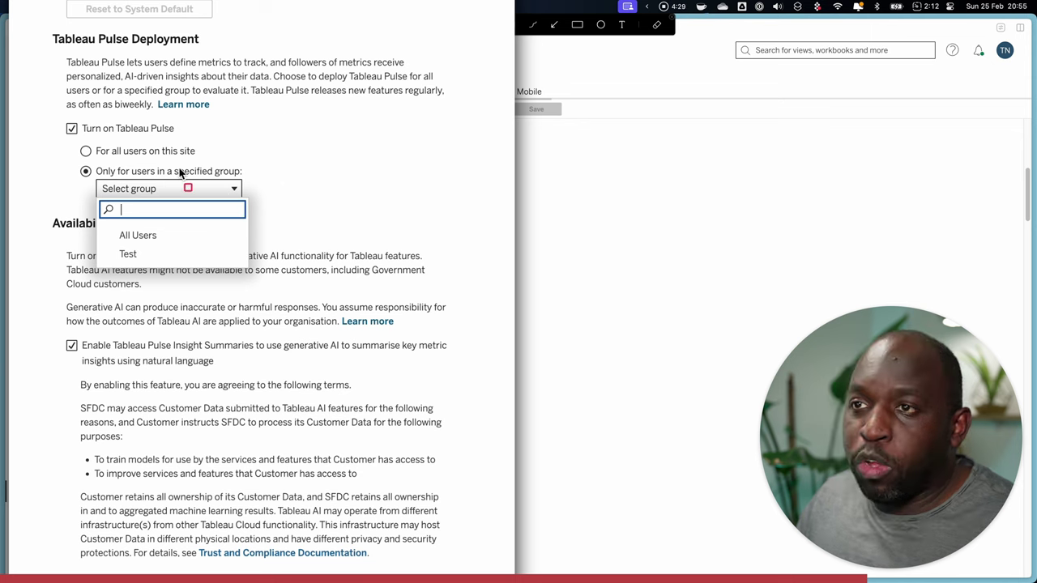
{"action": "key", "text": "ctrl+super+a"}
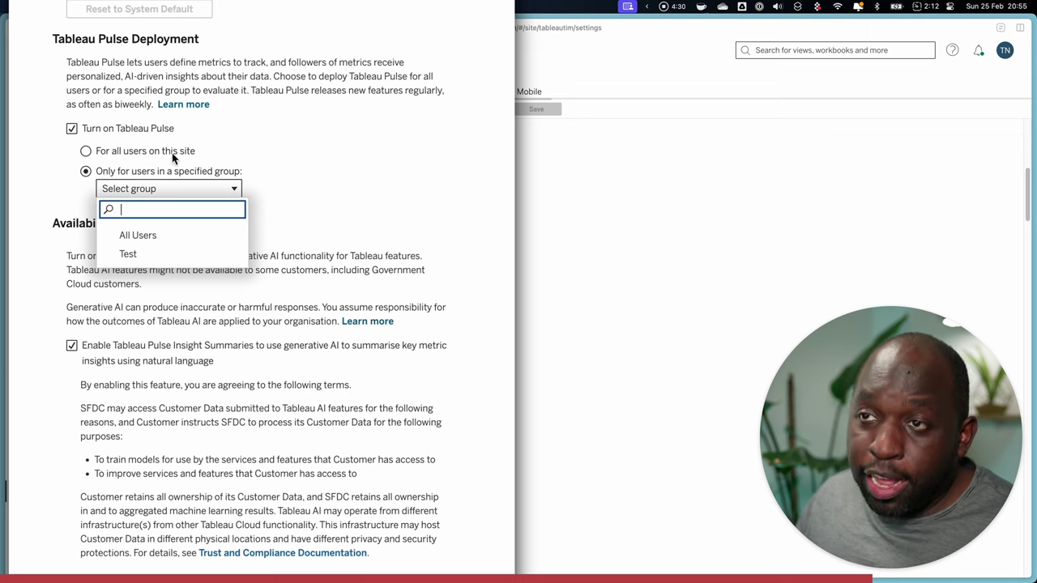
{"action": "left_click", "coordinate": [118, 152]}
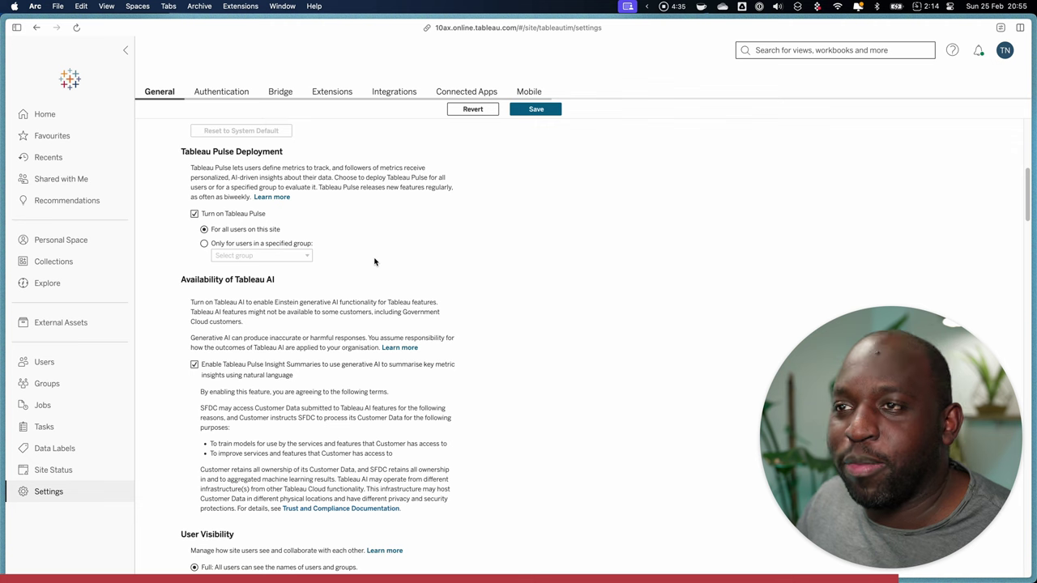
Save the site settings with Tableau Pulse enabled for all users, open the Tableau Pulse home page, and check its profile options.
{"action": "left_click", "coordinate": [535, 110]}
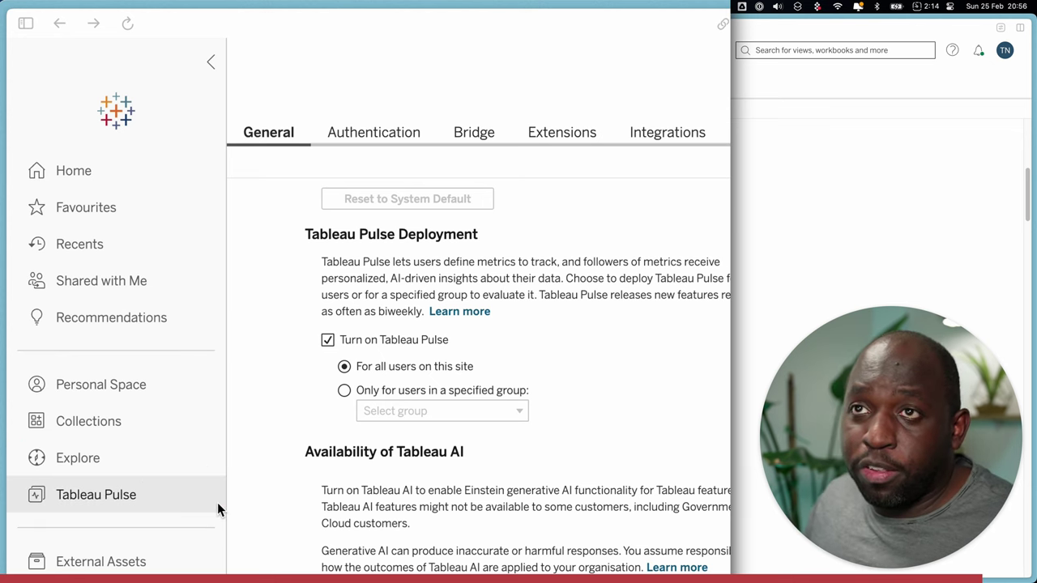
{"action": "left_click", "coordinate": [121, 502]}
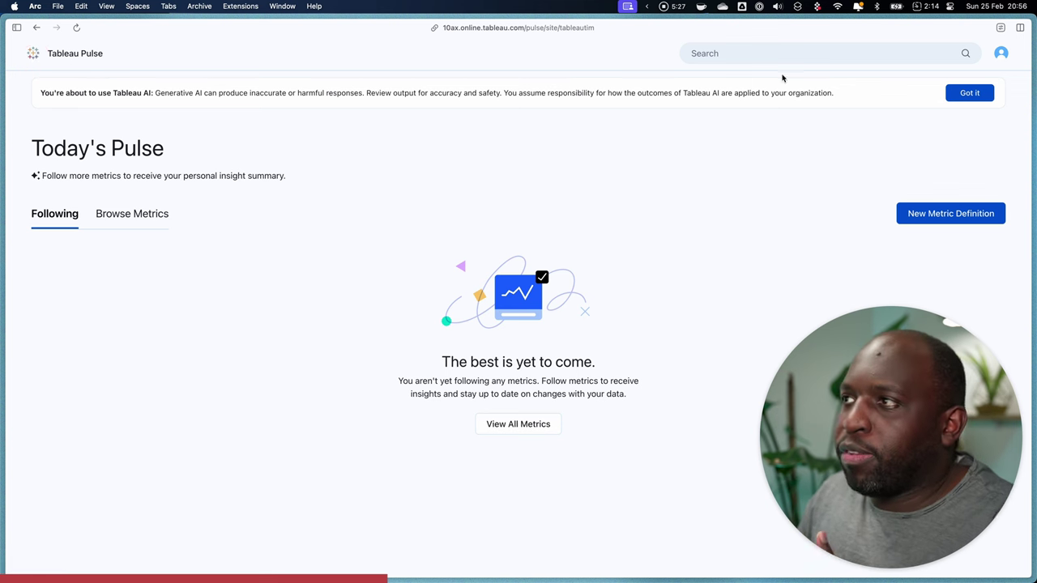
{"action": "left_click", "coordinate": [1000, 53]}
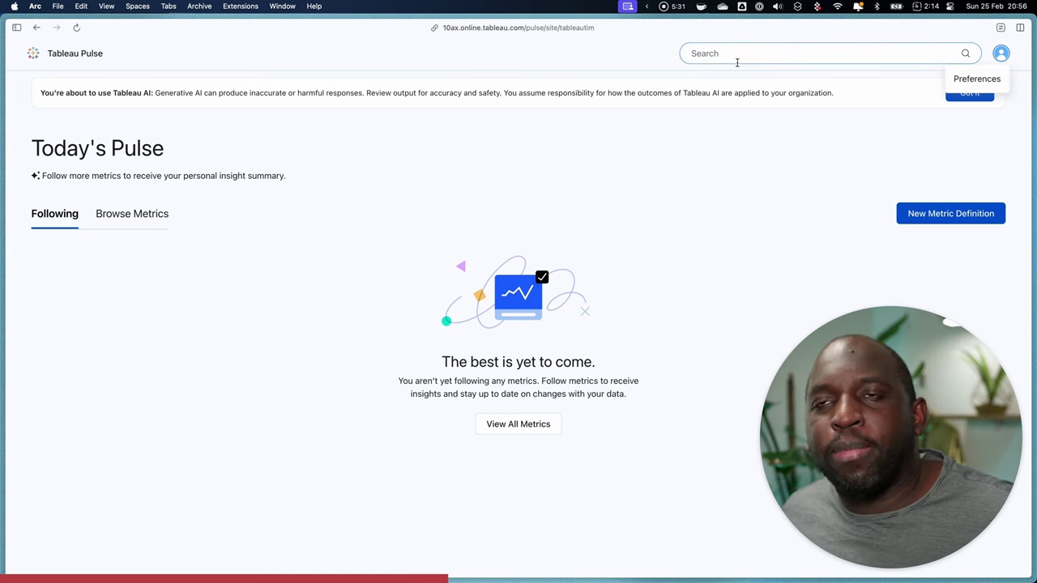
{"action": "left_click", "coordinate": [536, 133]}
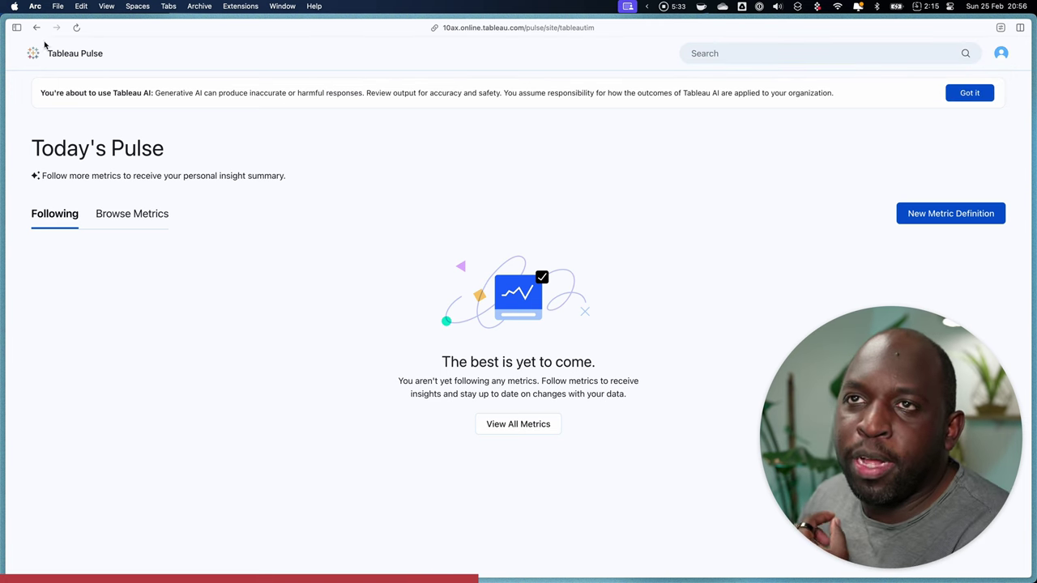
Go back from Tableau Pulse to the Tableau Cloud site settings page.
{"action": "left_click", "coordinate": [16, 26]}
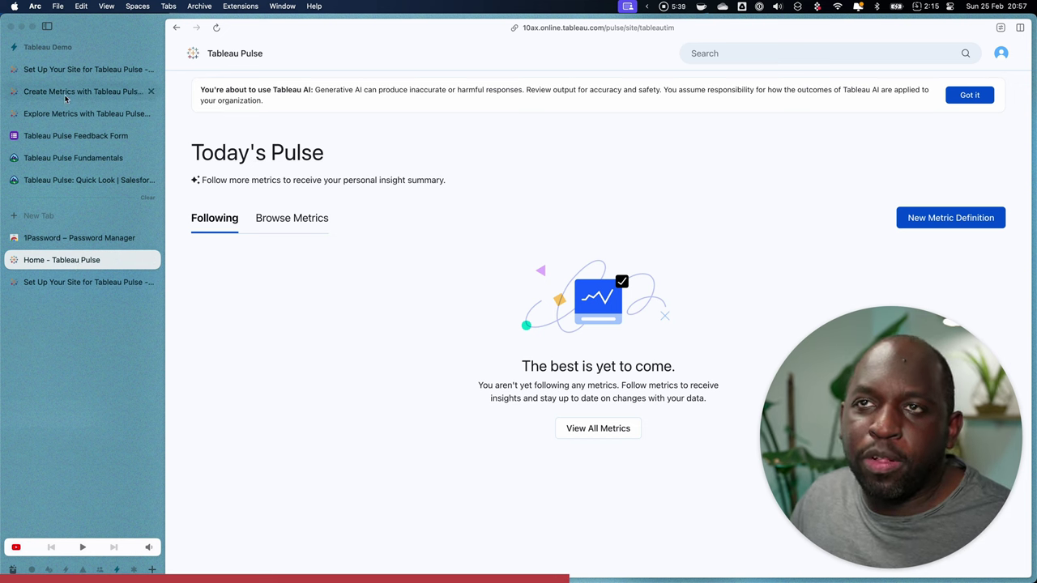
{"action": "left_click", "coordinate": [176, 28]}
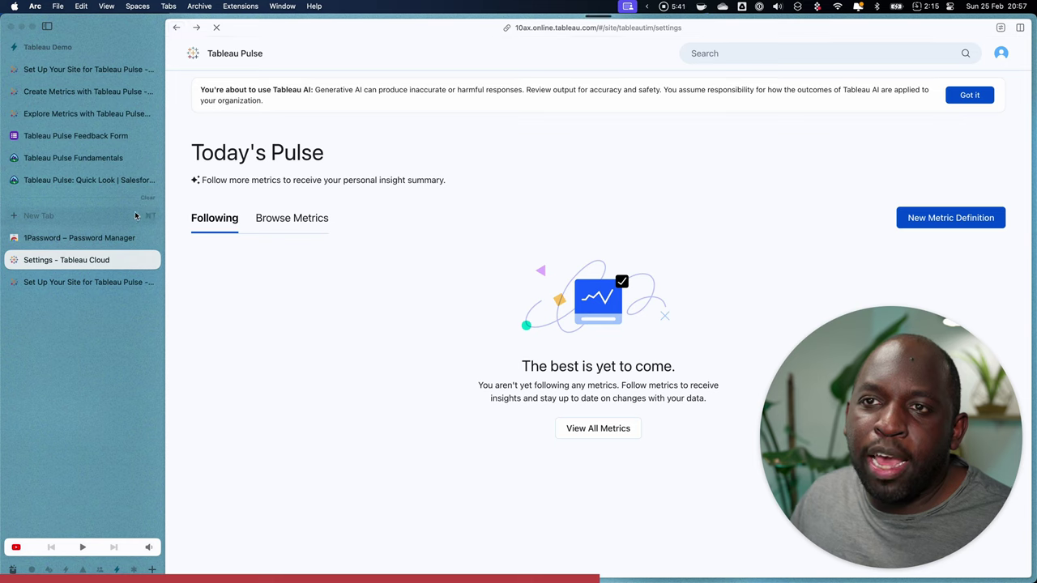
{"action": "left_click", "coordinate": [48, 27]}
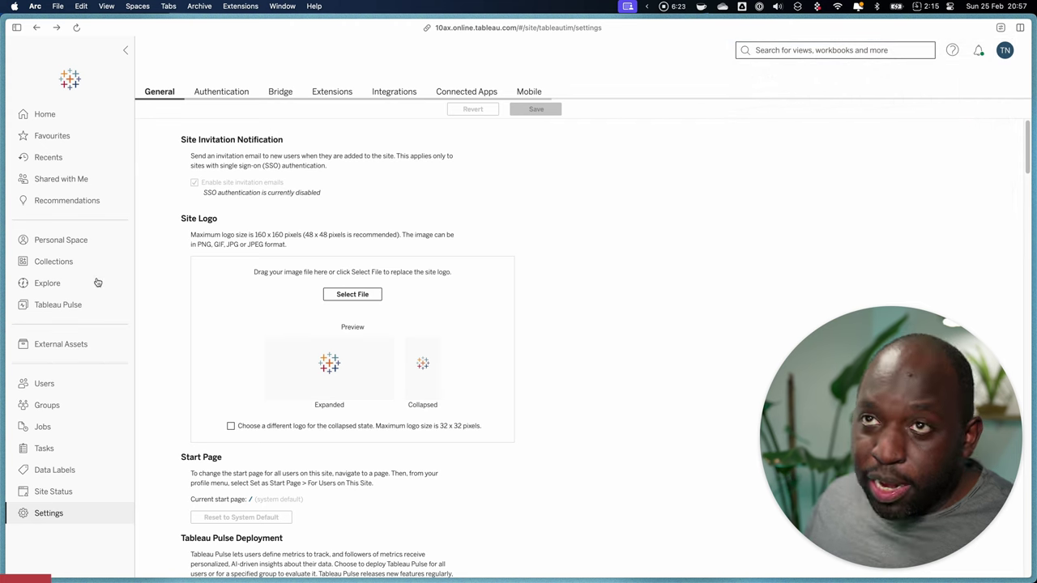
Open the Set Up Your Site for Tableau Pulse help article and read its Permissions for metrics section.
{"action": "left_click", "coordinate": [17, 28]}
{"action": "left_click", "coordinate": [104, 70]}
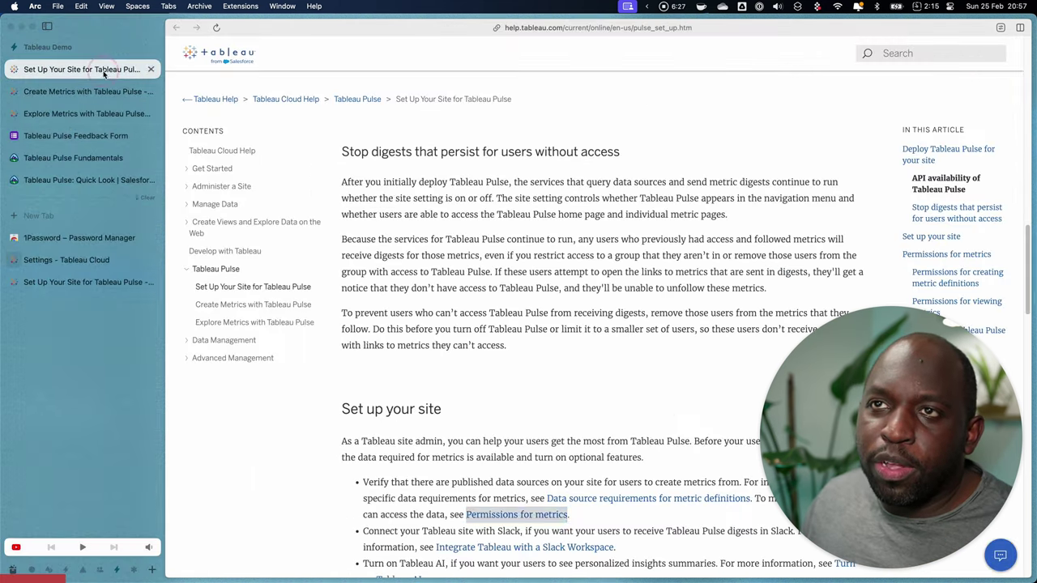
{"action": "scroll", "coordinate": [486, 333], "scroll_direction": "down", "scroll_amount": 5}
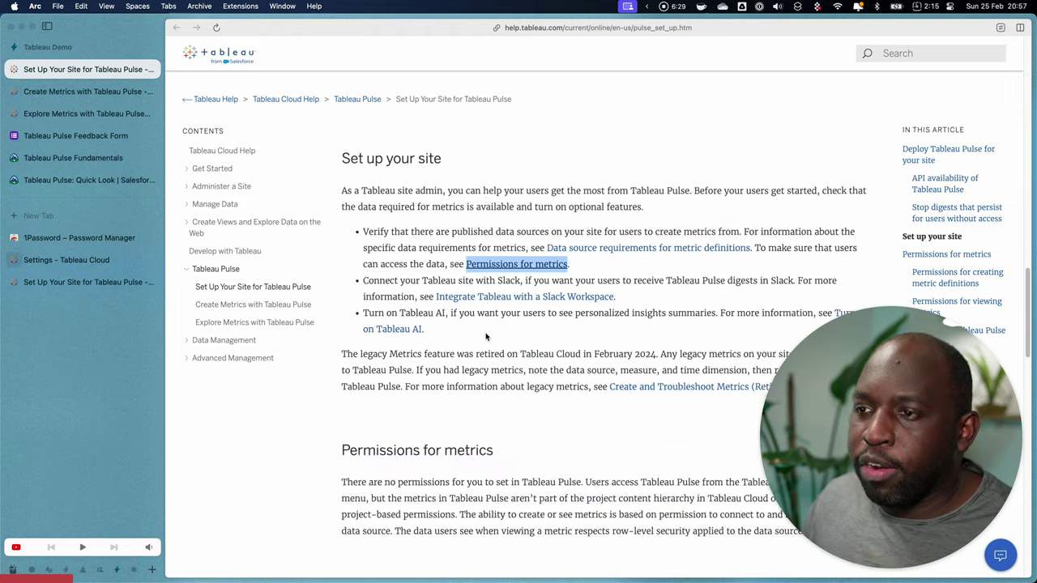
{"action": "scroll", "coordinate": [487, 338], "scroll_direction": "down", "scroll_amount": 1}
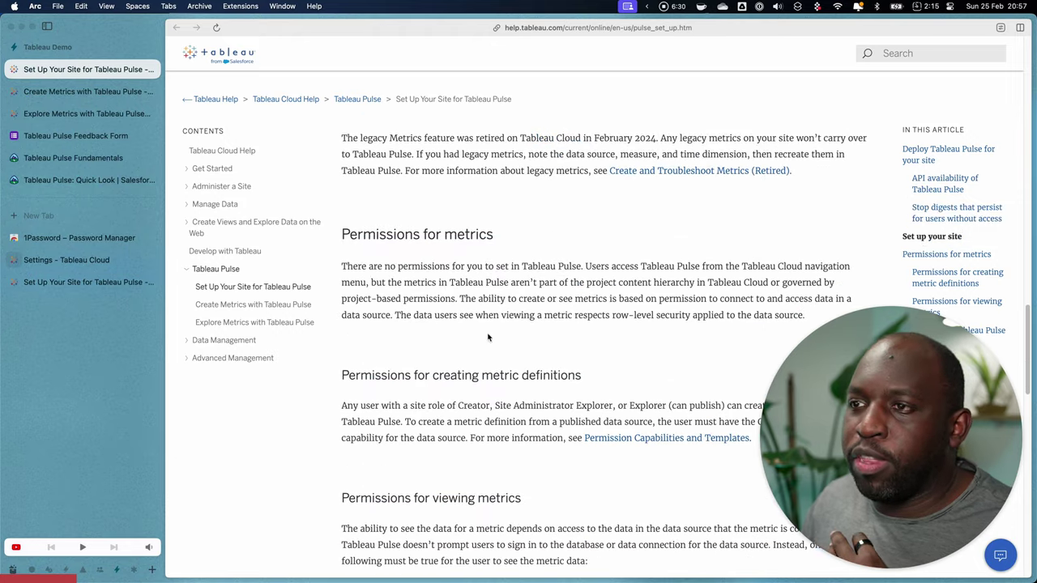
{"action": "left_click", "coordinate": [47, 27]}
{"action": "scroll", "coordinate": [405, 296], "scroll_direction": "down", "scroll_amount": 1}
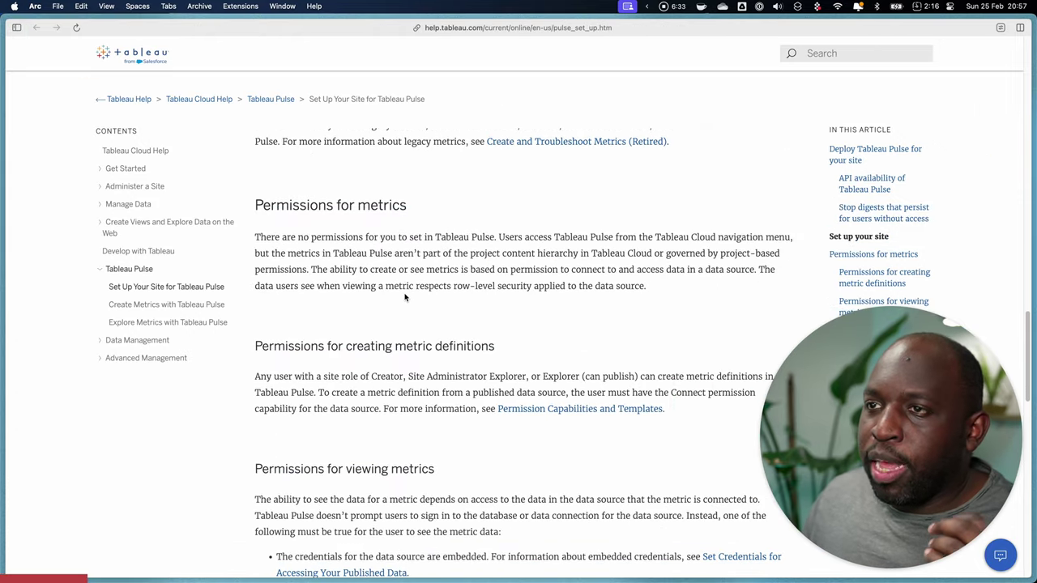
{"action": "scroll", "coordinate": [405, 298], "scroll_direction": "down", "scroll_amount": 3}
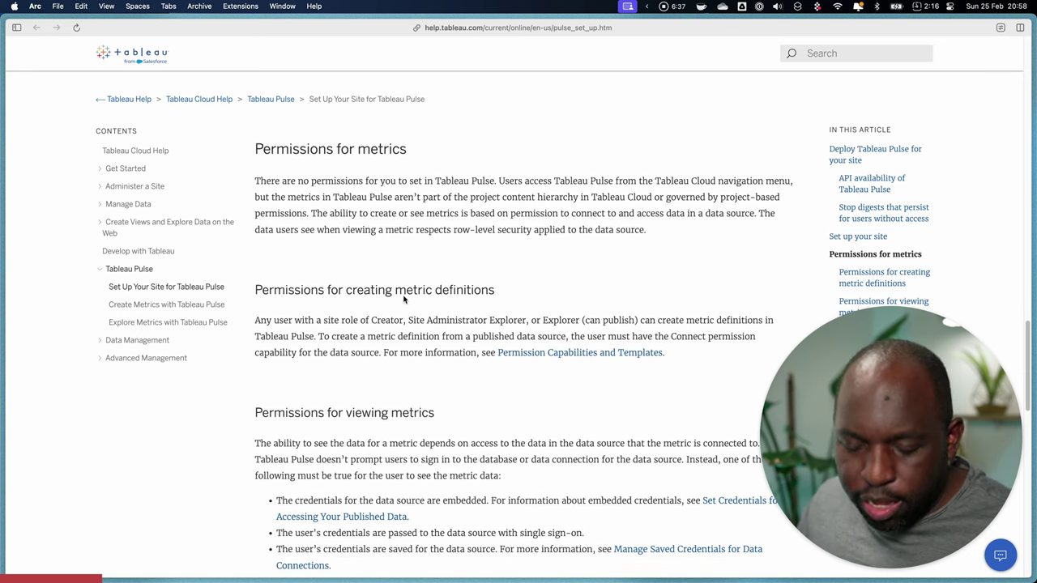
{"action": "key", "text": "ctrl+shift+a"}
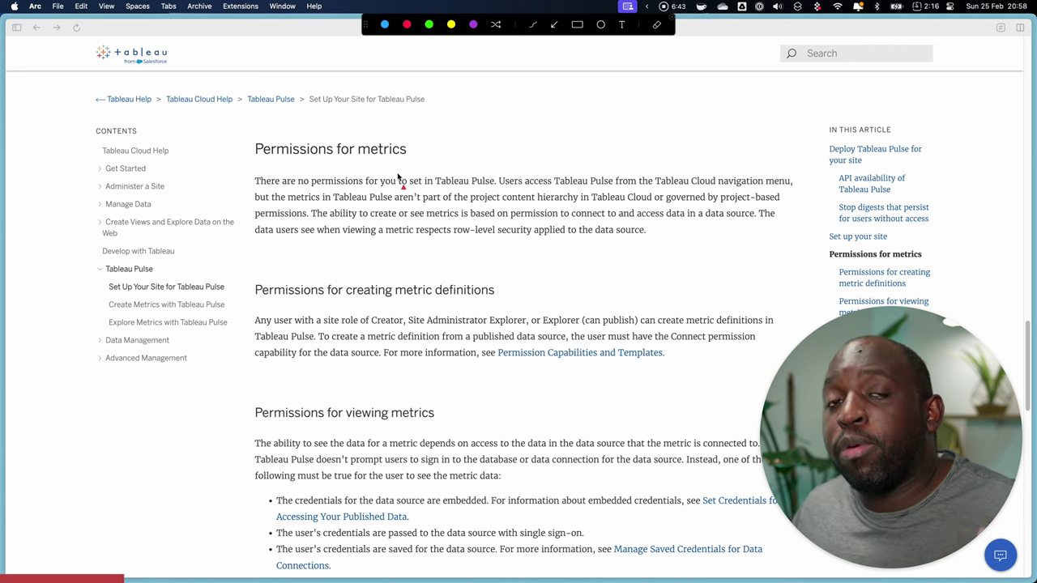
{"action": "key", "text": "Escape"}
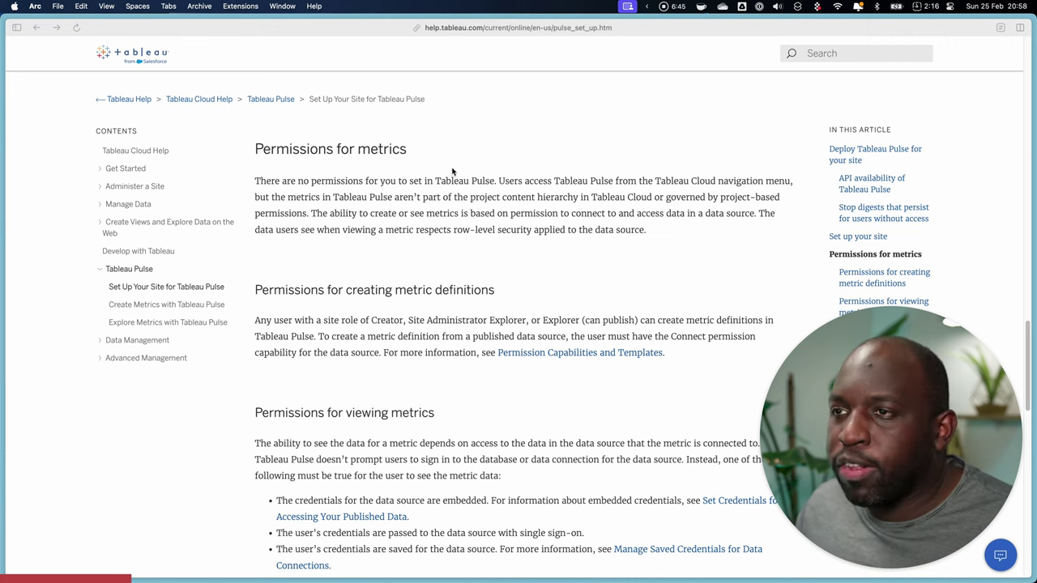
Outline the site roles Creator, Site Administrator Explorer, or Explorer (can publish) under Permissions for creating metric definitions, then clear the annotation.
{"action": "scroll", "coordinate": [456, 184], "scroll_direction": "down", "scroll_amount": 3}
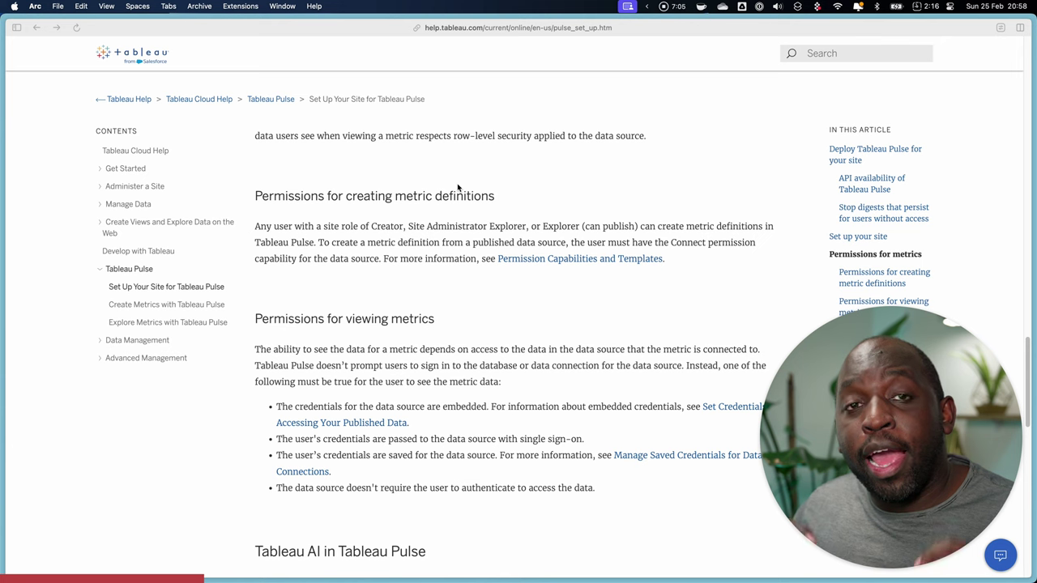
{"action": "key", "text": "super+shift+a"}
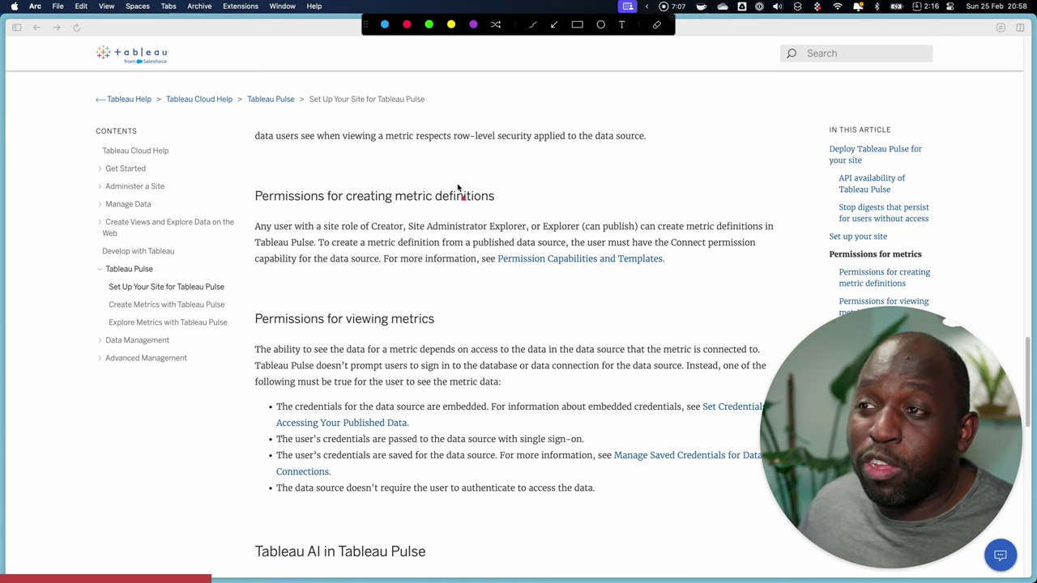
{"action": "left_click", "coordinate": [577, 26]}
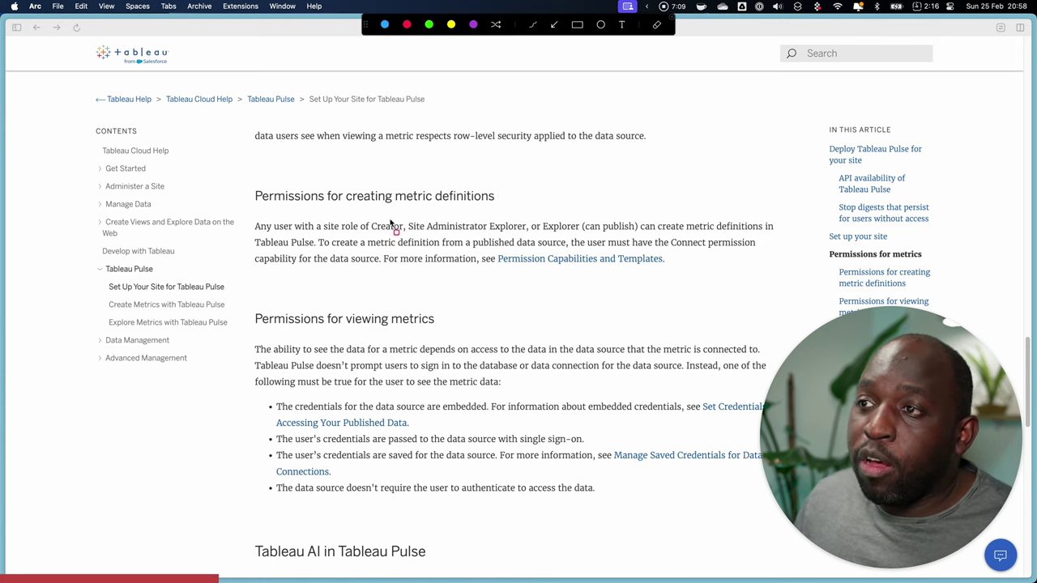
{"action": "left_click_drag", "start_coordinate": [363, 218], "coordinate": [640, 239]}
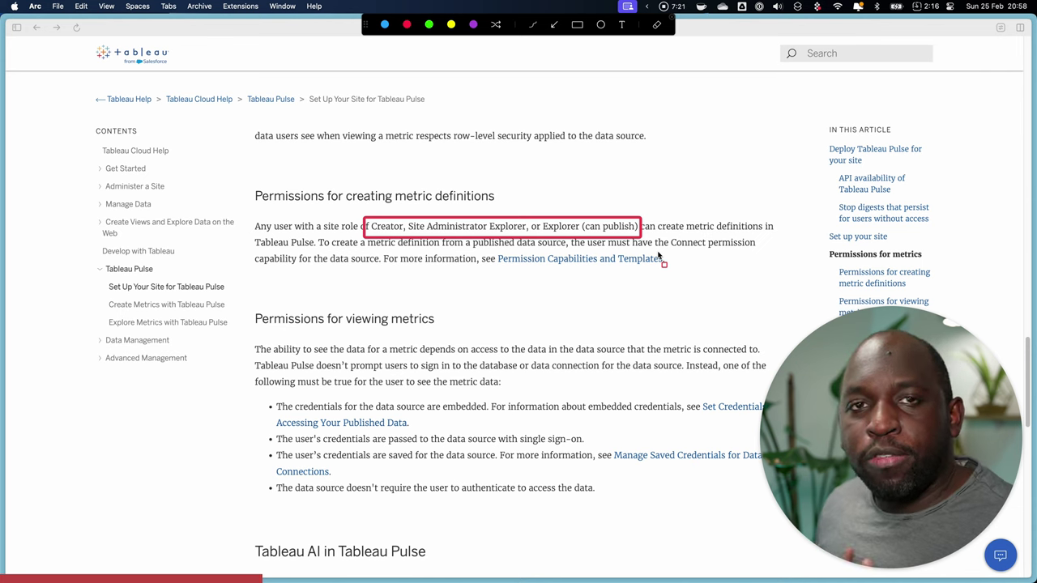
{"action": "key", "text": "Escape"}
Outline the Permissions for viewing metrics paragraph and its list of credential conditions with two rectangles, then clear the annotations.
{"action": "scroll", "coordinate": [653, 252], "scroll_direction": "down", "scroll_amount": 3}
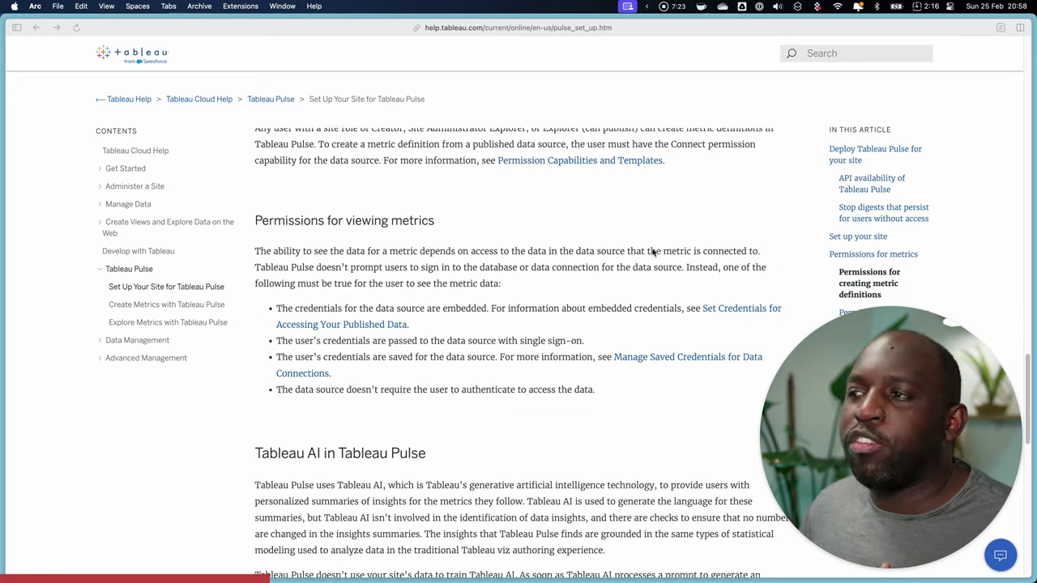
{"action": "scroll", "coordinate": [653, 258], "scroll_direction": "down", "scroll_amount": 1}
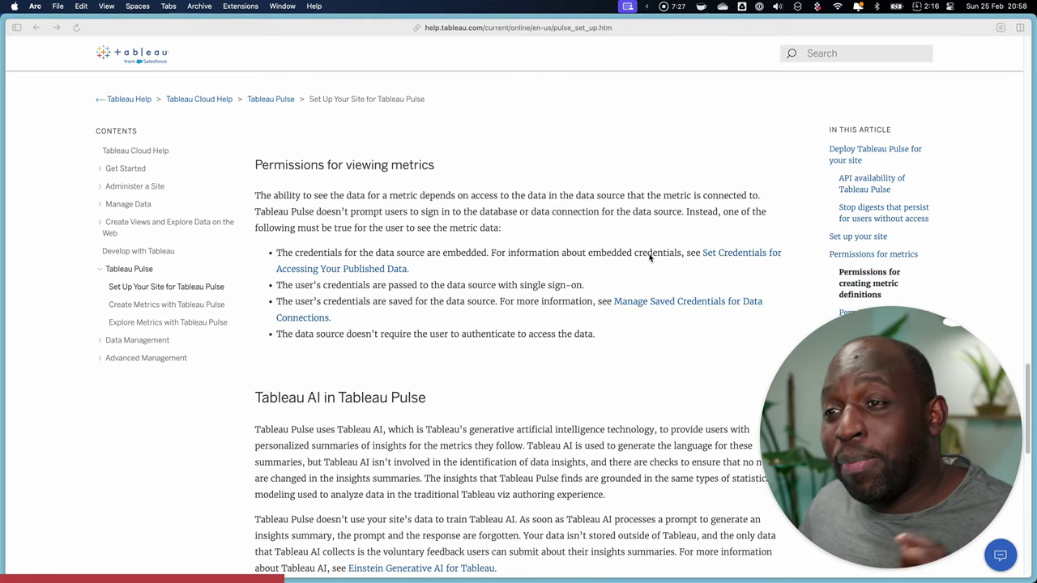
{"action": "key", "text": "ctrl+alt+a"}
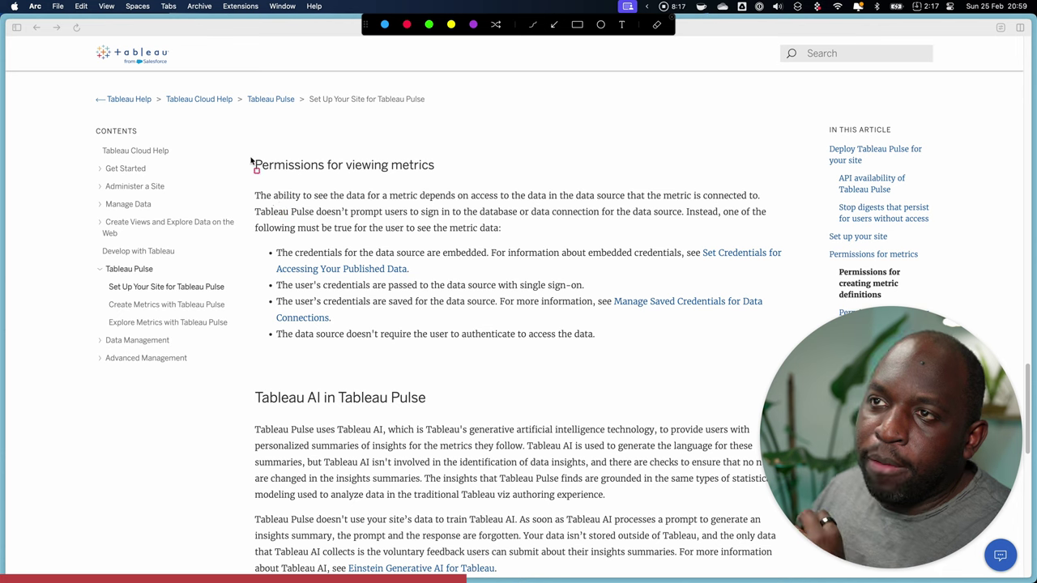
{"action": "mouse_move", "coordinate": [243, 154]}
{"action": "left_mouse_down"}
{"action": "mouse_move", "coordinate": [255, 185]}
{"action": "mouse_move", "coordinate": [471, 232]}
{"action": "mouse_move", "coordinate": [740, 250]}
{"action": "mouse_move", "coordinate": [804, 243]}
{"action": "left_mouse_up"}
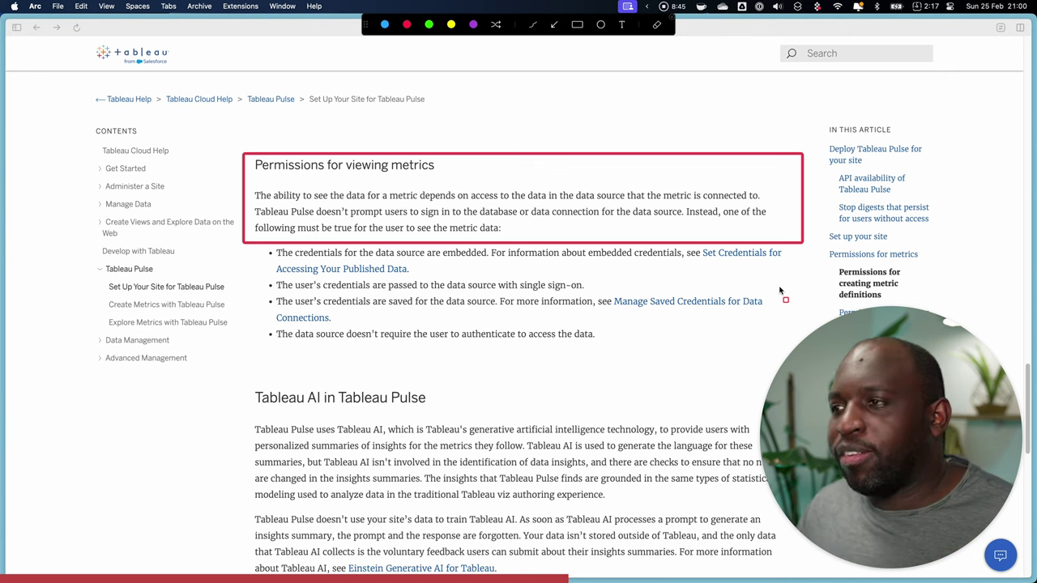
{"action": "mouse_move", "coordinate": [258, 244]}
{"action": "left_mouse_down"}
{"action": "mouse_move", "coordinate": [317, 301]}
{"action": "mouse_move", "coordinate": [660, 340]}
{"action": "mouse_move", "coordinate": [804, 340]}
{"action": "mouse_move", "coordinate": [801, 357]}
{"action": "left_mouse_up"}
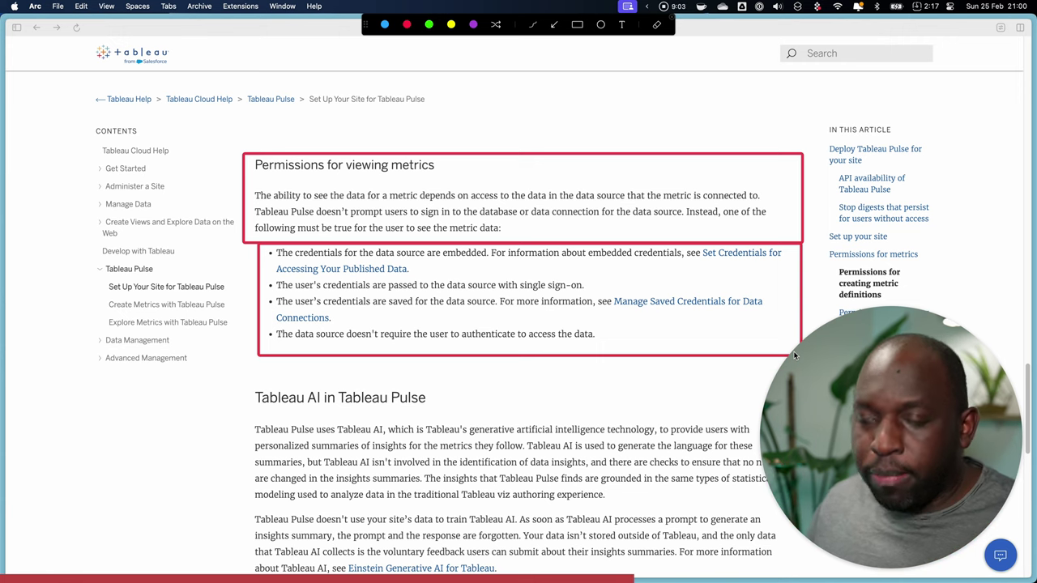
{"action": "key", "text": "Escape"}
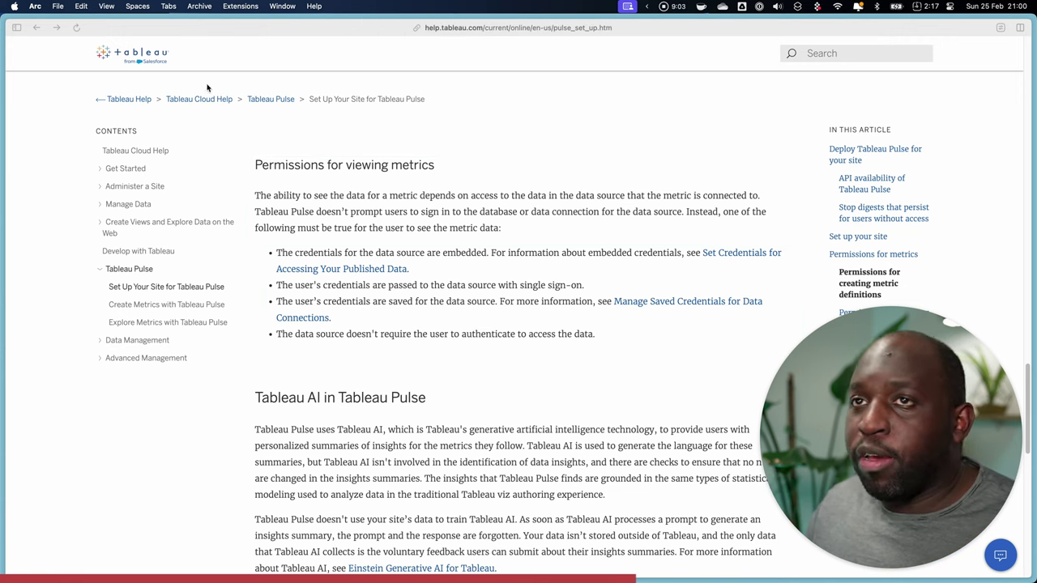
Return to the Tableau Cloud site and show All Data Sources on the Explore page.
{"action": "left_click", "coordinate": [17, 28]}
{"action": "left_click", "coordinate": [73, 260]}
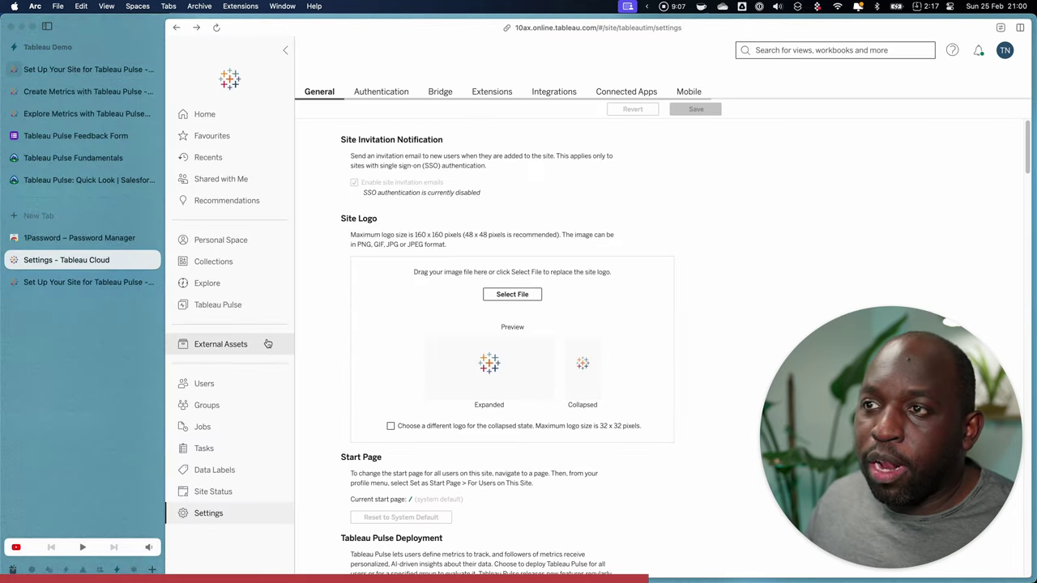
{"action": "left_click", "coordinate": [221, 288]}
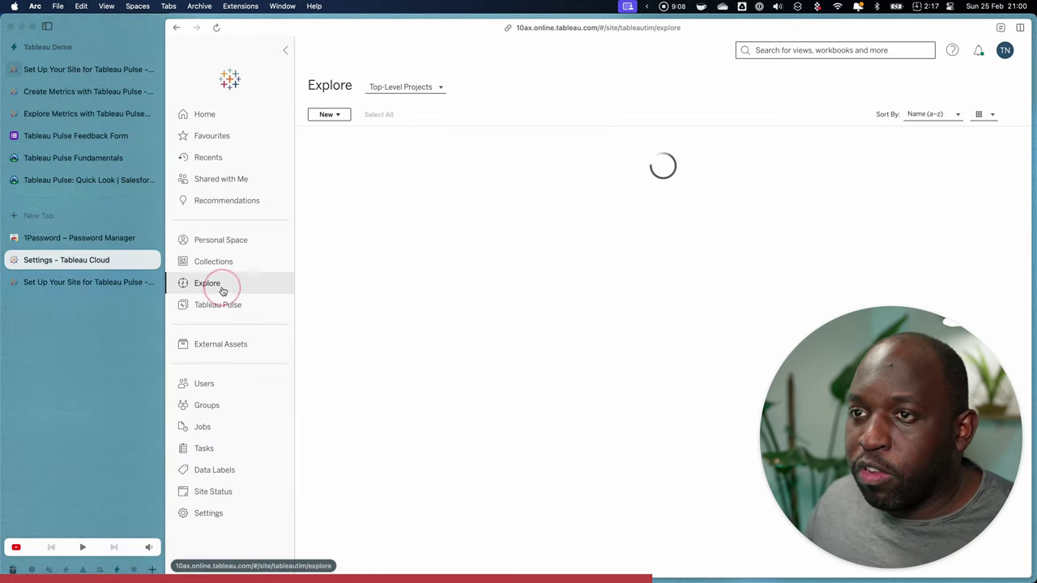
{"action": "left_click", "coordinate": [47, 27]}
{"action": "left_click", "coordinate": [261, 87]}
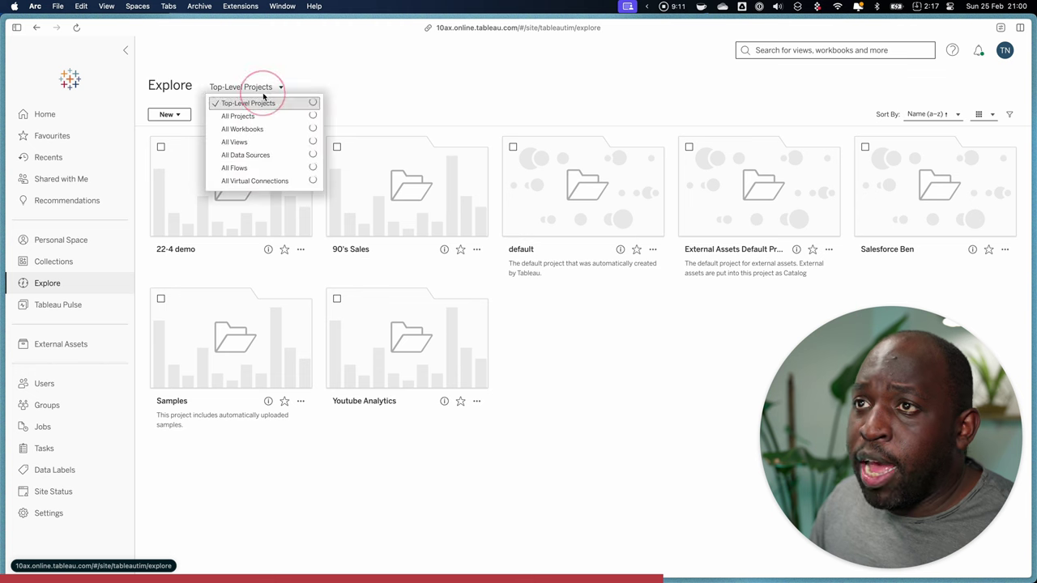
{"action": "left_click", "coordinate": [271, 155]}
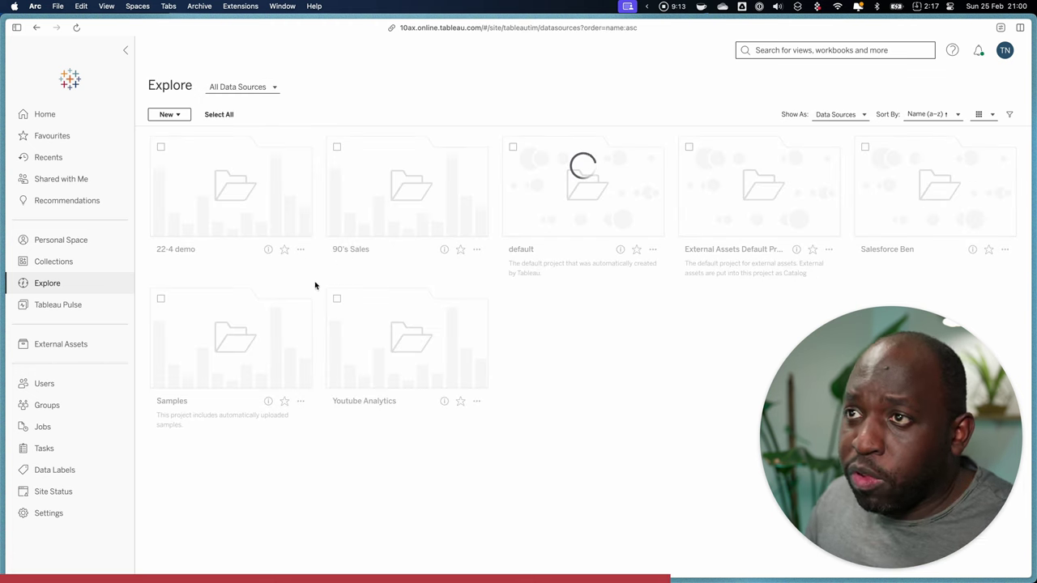
Show the data sources as a list sorted by all-time views, highest first.
{"action": "left_click", "coordinate": [981, 115]}
{"action": "left_click", "coordinate": [956, 148]}
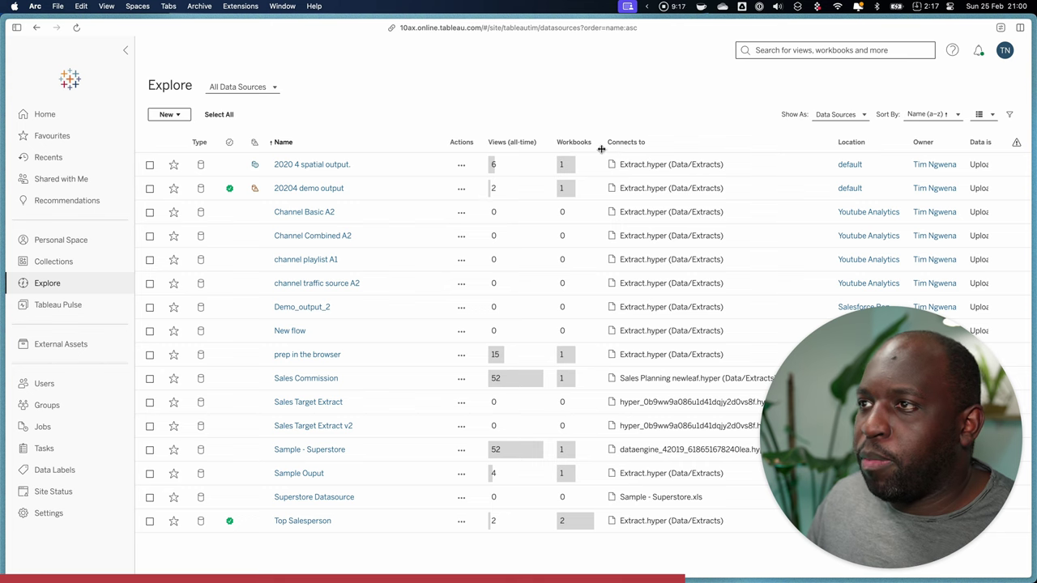
{"action": "left_click", "coordinate": [520, 142]}
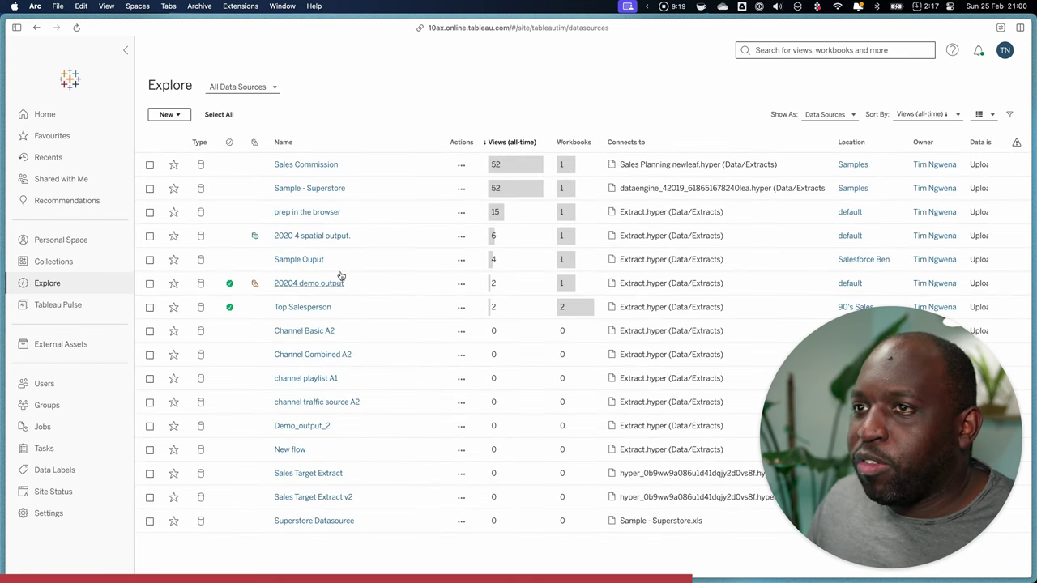
Open the Sales Commission data source and bring up its permissions.
{"action": "left_click", "coordinate": [305, 166]}
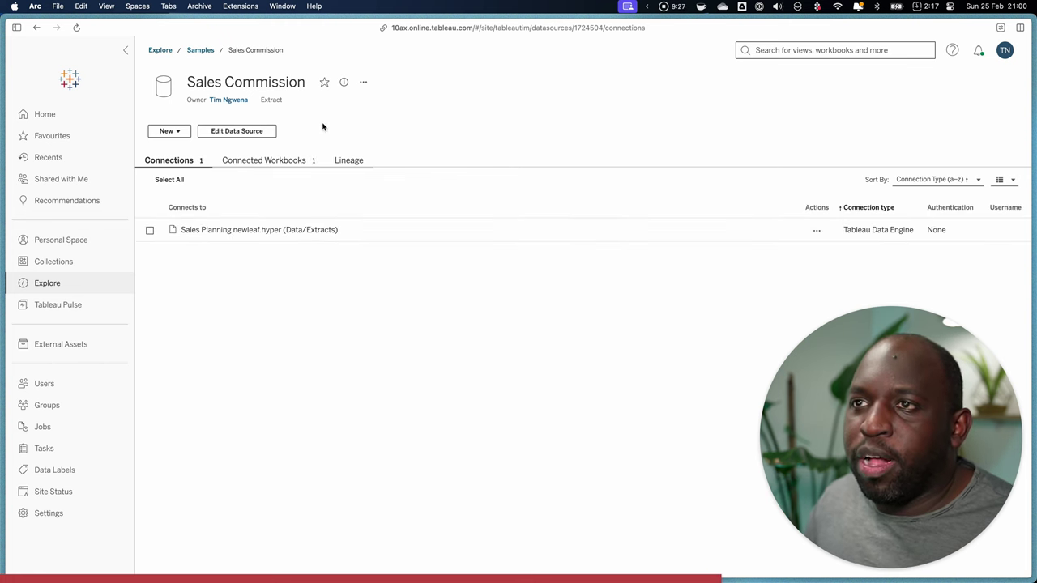
{"action": "left_click", "coordinate": [363, 81]}
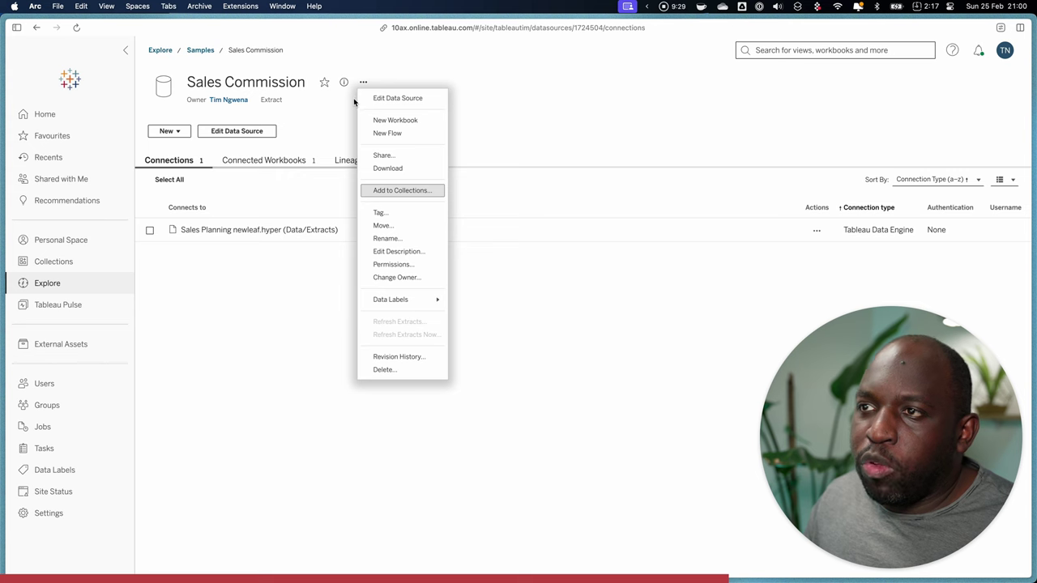
{"action": "left_click", "coordinate": [407, 265]}
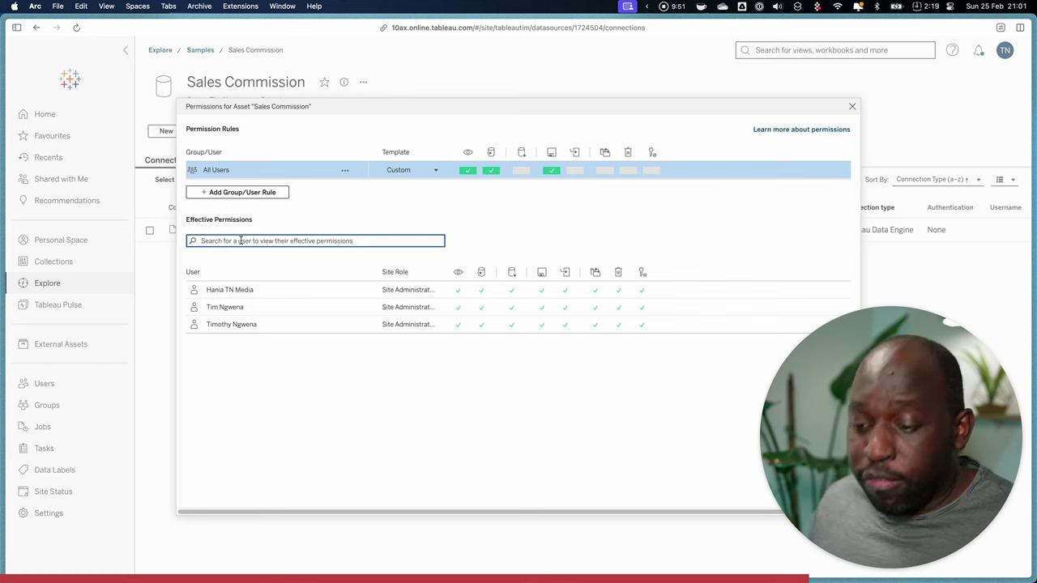
Search the effective permissions for a user's first name and for "test", then clear the search.
{"action": "type", "text": "Tim"}
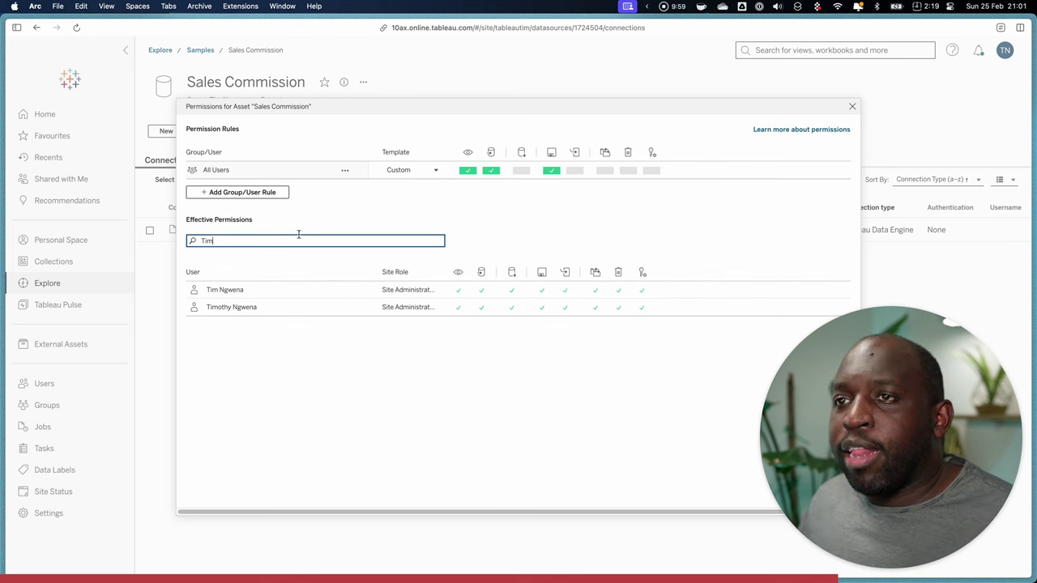
{"action": "left_click_drag", "start_coordinate": [251, 241], "coordinate": [162, 234]}
{"action": "type", "text": "test"}
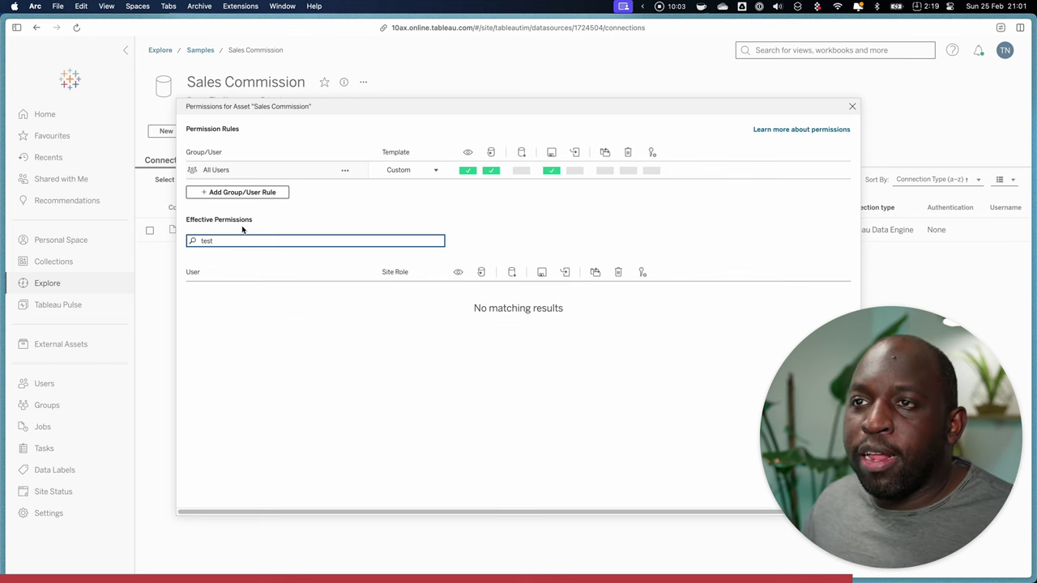
{"action": "left_click_drag", "start_coordinate": [222, 241], "coordinate": [166, 240]}
{"action": "key", "text": "BackSpace"}
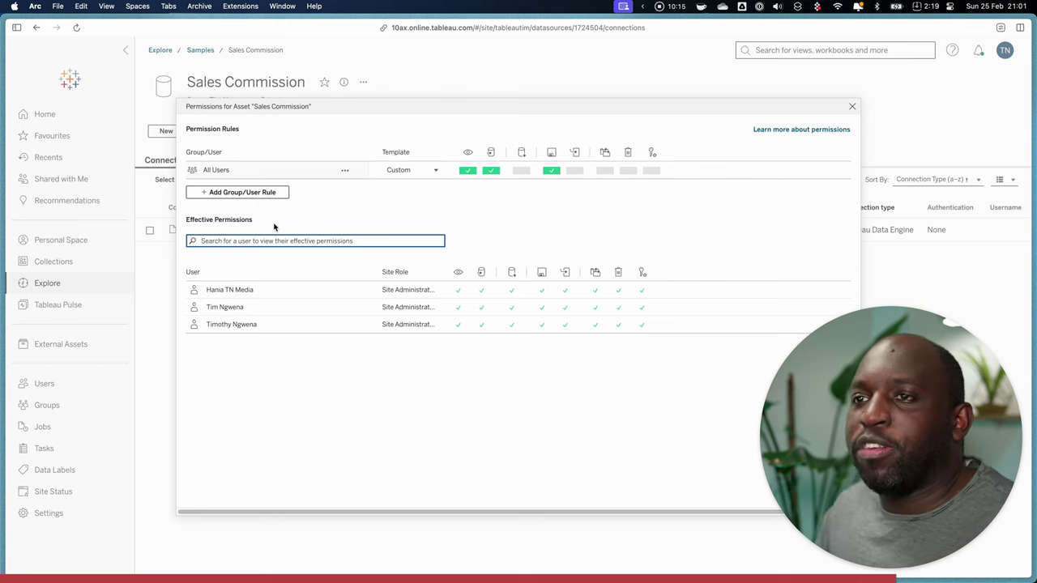
{"action": "left_click", "coordinate": [243, 240]}
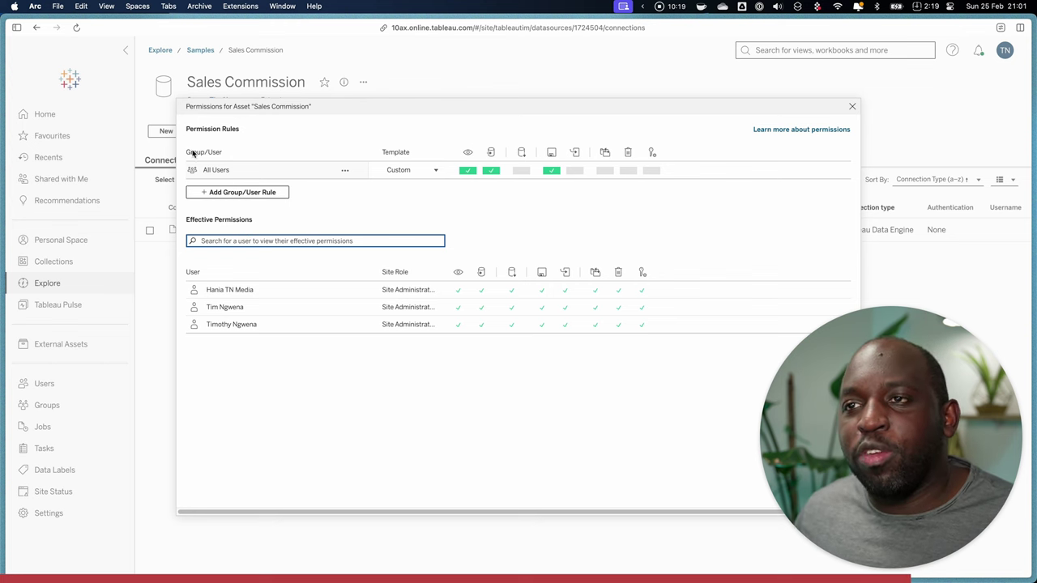
Look through the groups and users available for a new permission rule, then cancel the rule.
{"action": "left_click", "coordinate": [242, 193]}
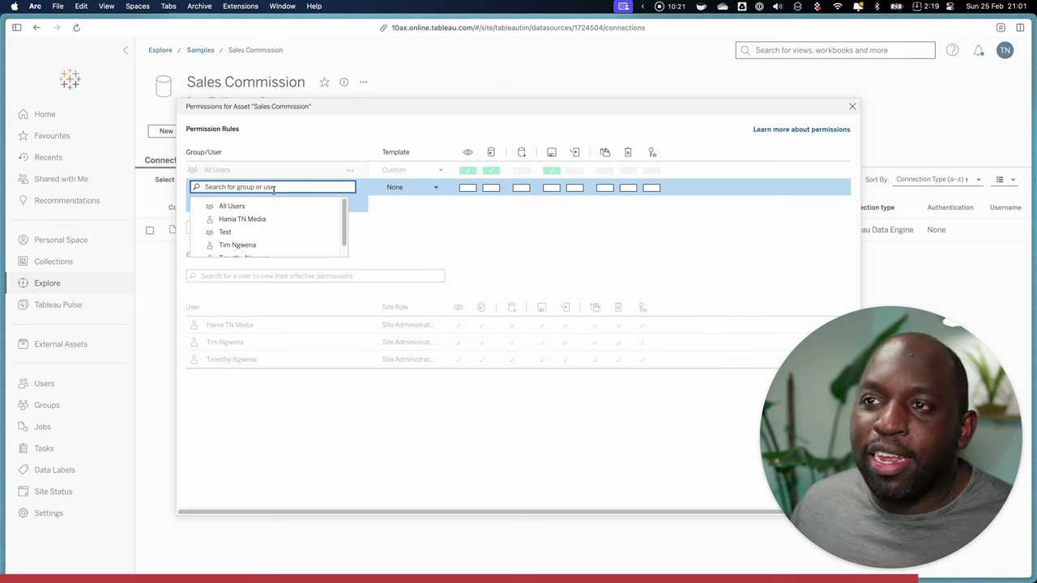
{"action": "left_click_drag", "start_coordinate": [347, 230], "coordinate": [348, 241]}
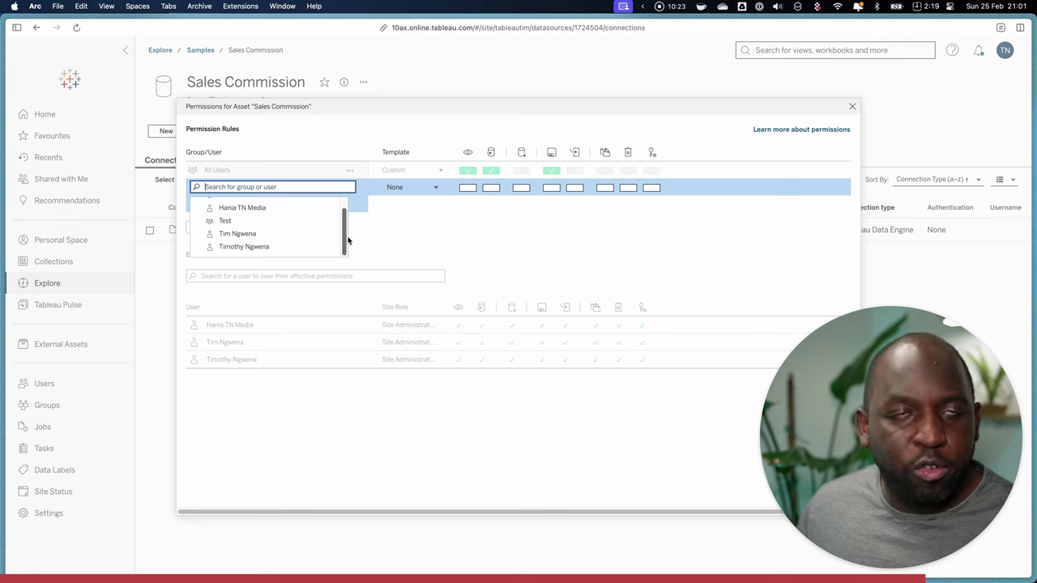
{"action": "left_click", "coordinate": [411, 226]}
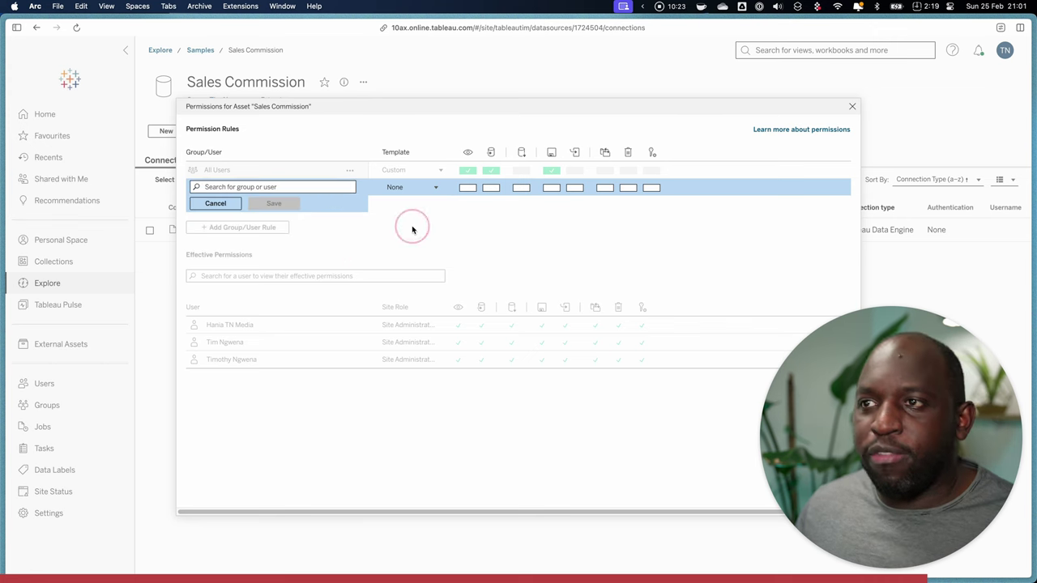
{"action": "left_click", "coordinate": [216, 203]}
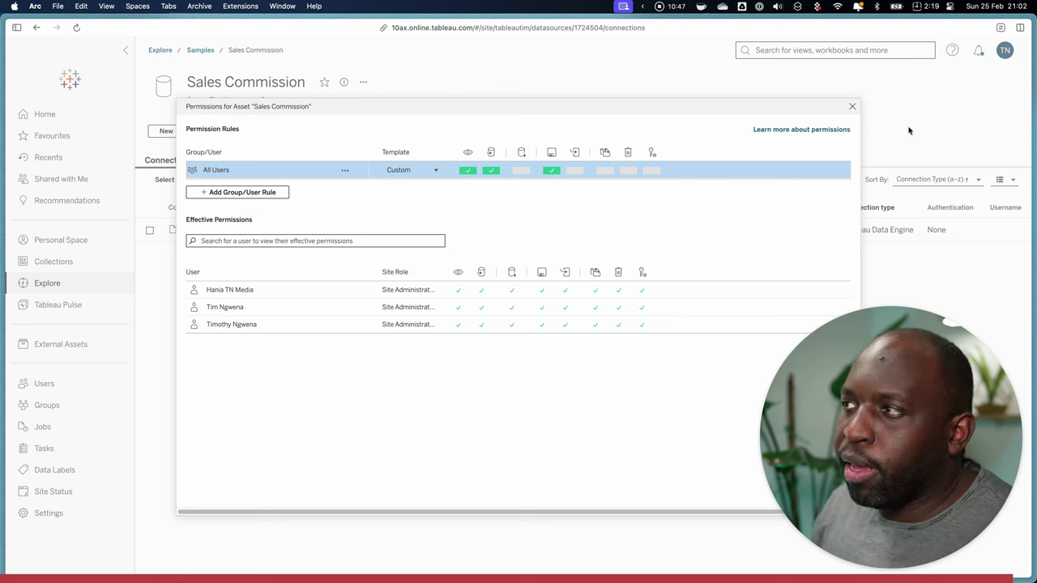
Close the Sales Commission permissions and go to Tableau Pulse.
{"action": "left_click", "coordinate": [852, 106]}
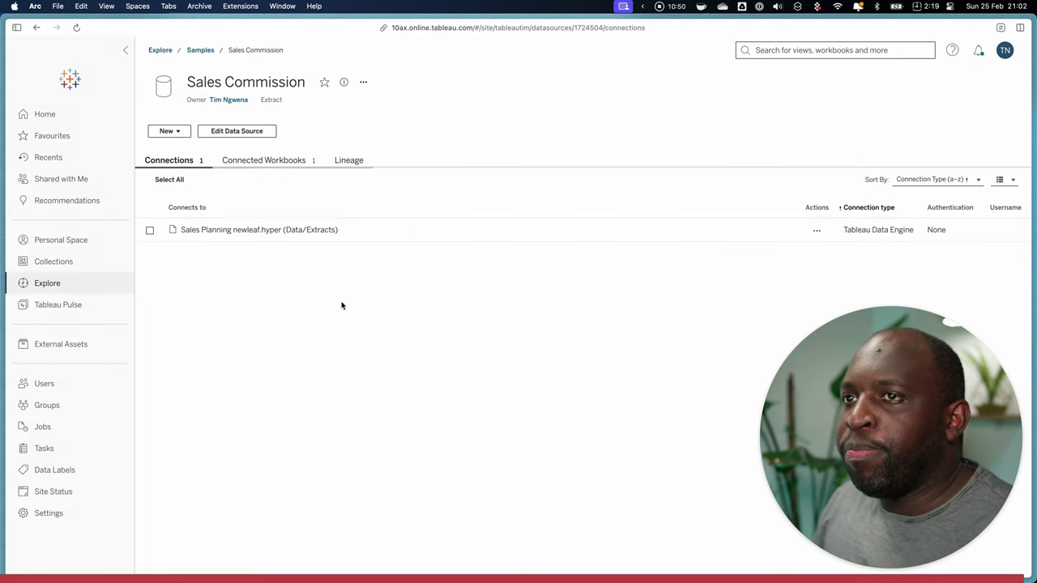
{"action": "left_click", "coordinate": [69, 309]}
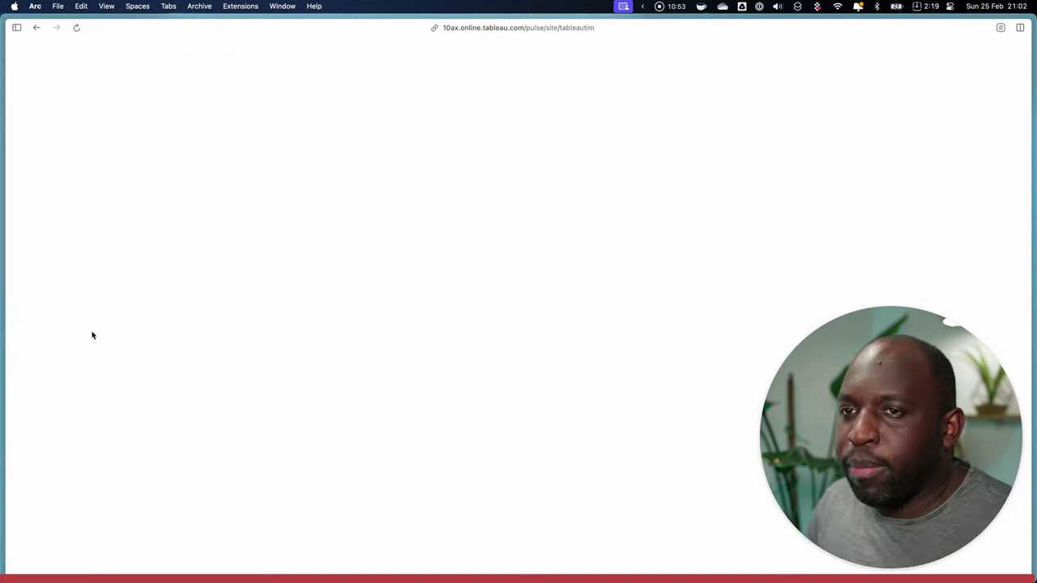